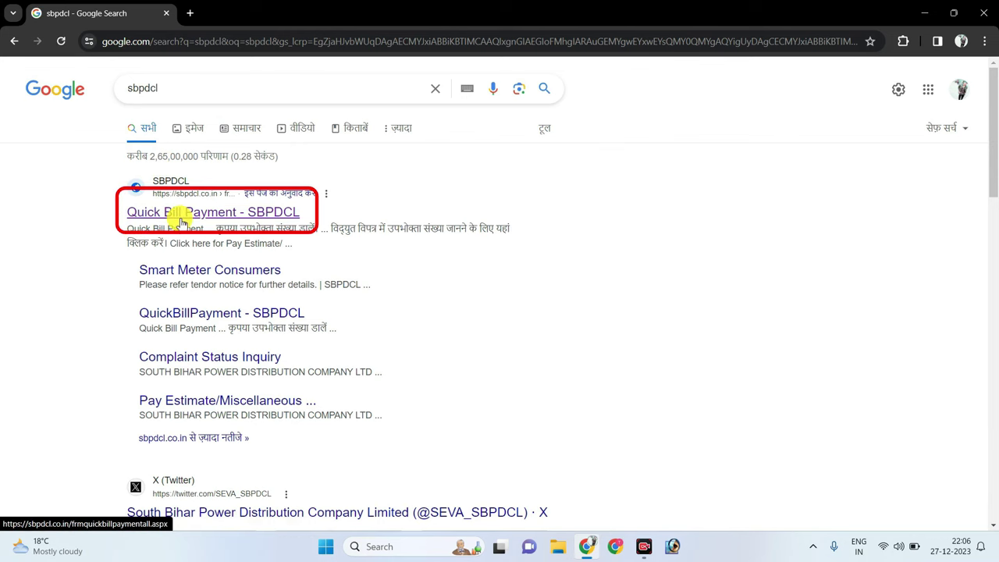
Open the SBPDCL Quick Bill Payment page from the search results and go to its New Service Connection form
click(181, 220)
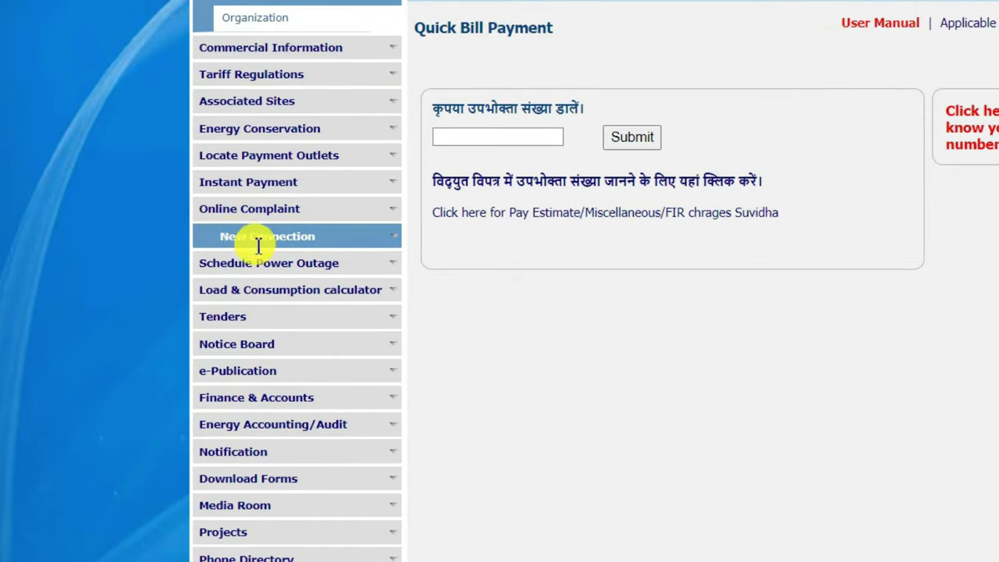
click(299, 240)
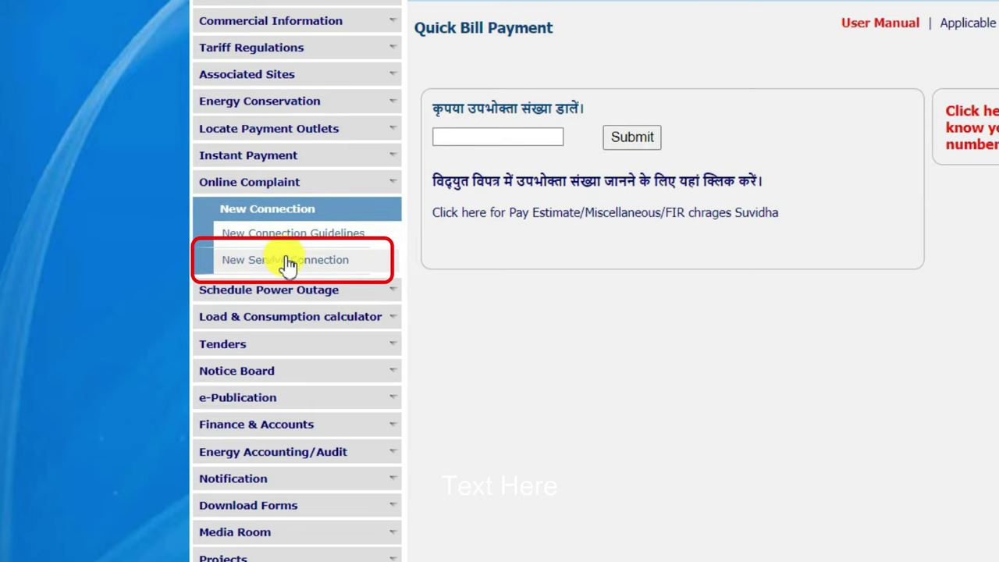
click(303, 266)
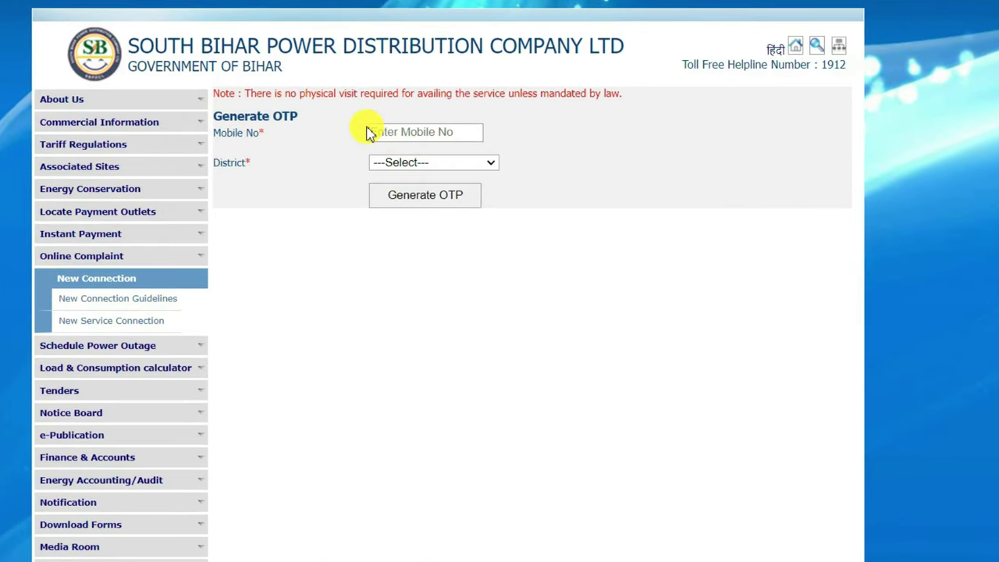
Enter the applicant's mobile number, choose GAYA as the district and generate the OTP
drag(245, 93, 623, 96)
click(313, 99)
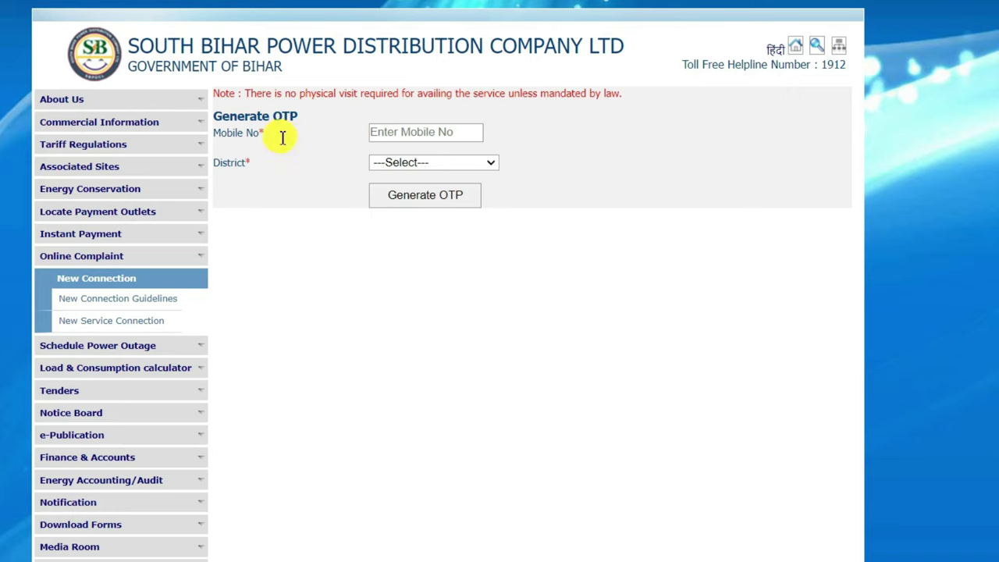
click(410, 134)
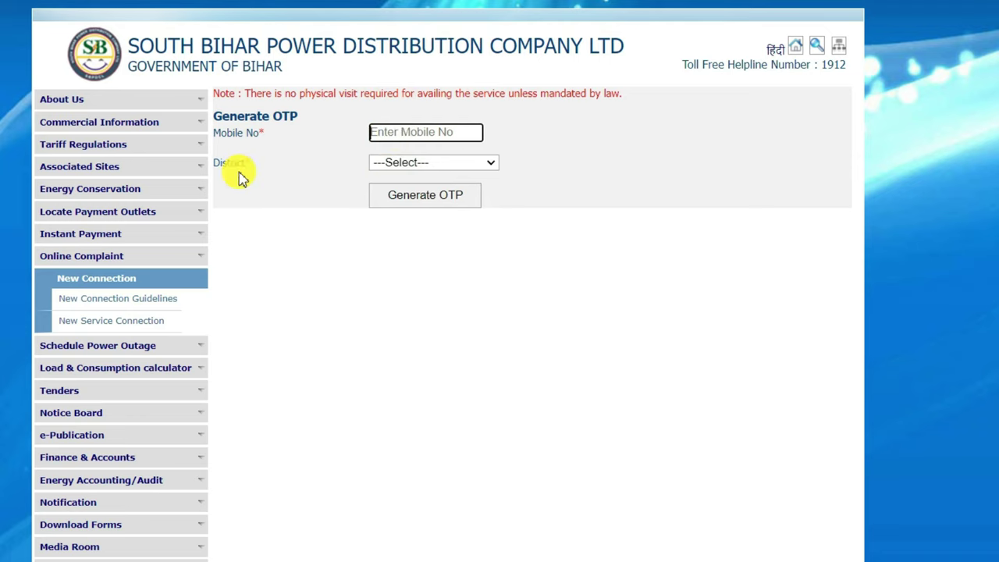
click(437, 169)
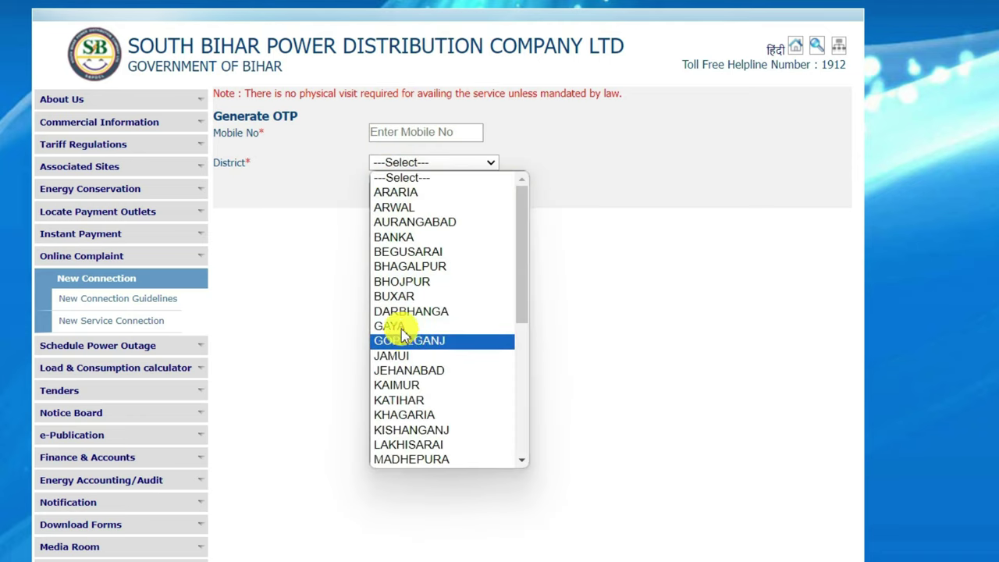
click(395, 325)
click(435, 196)
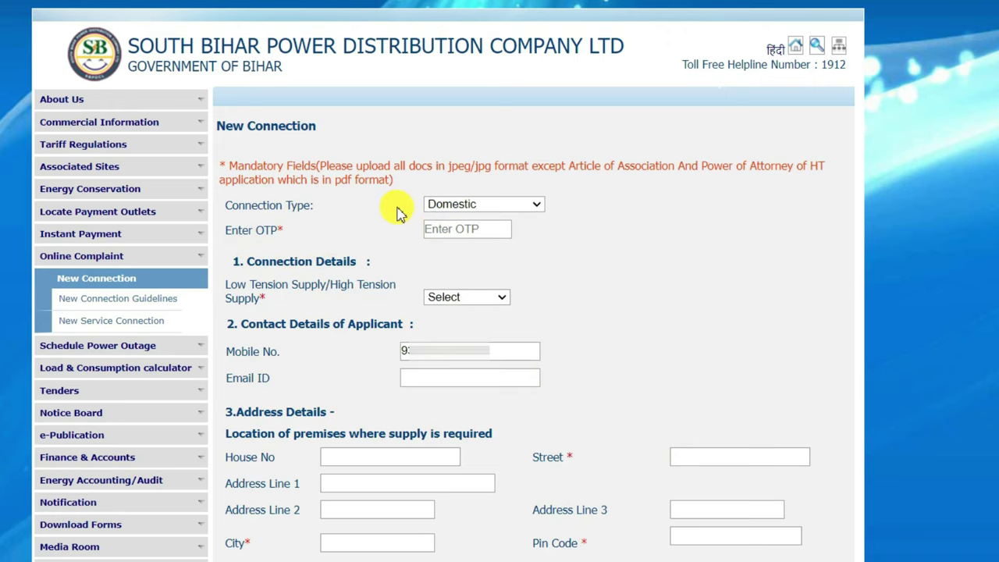
Enter the received OTP in the new connection form and choose Domestic as the connection type
click(441, 229)
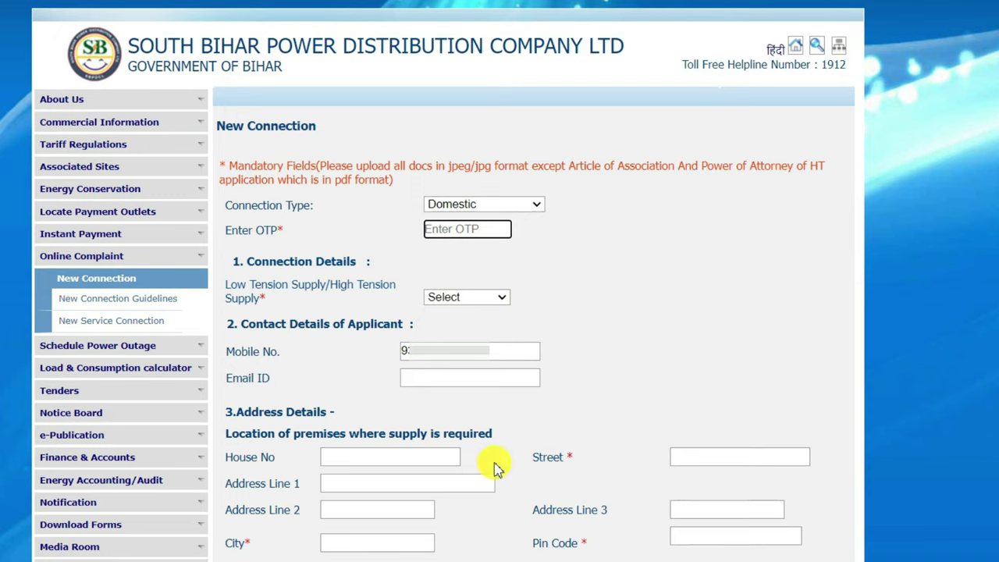
key(ctrl+v)
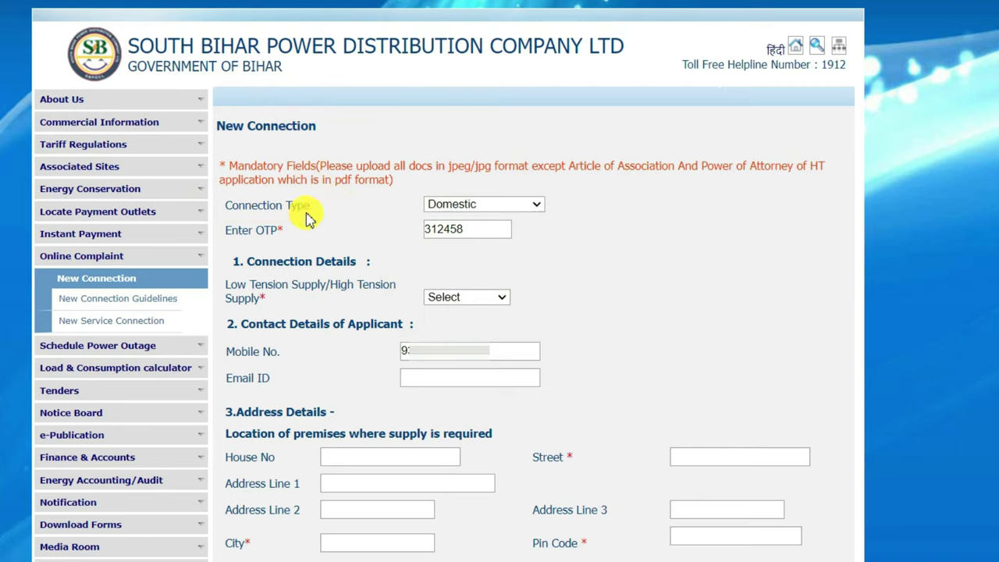
click(458, 199)
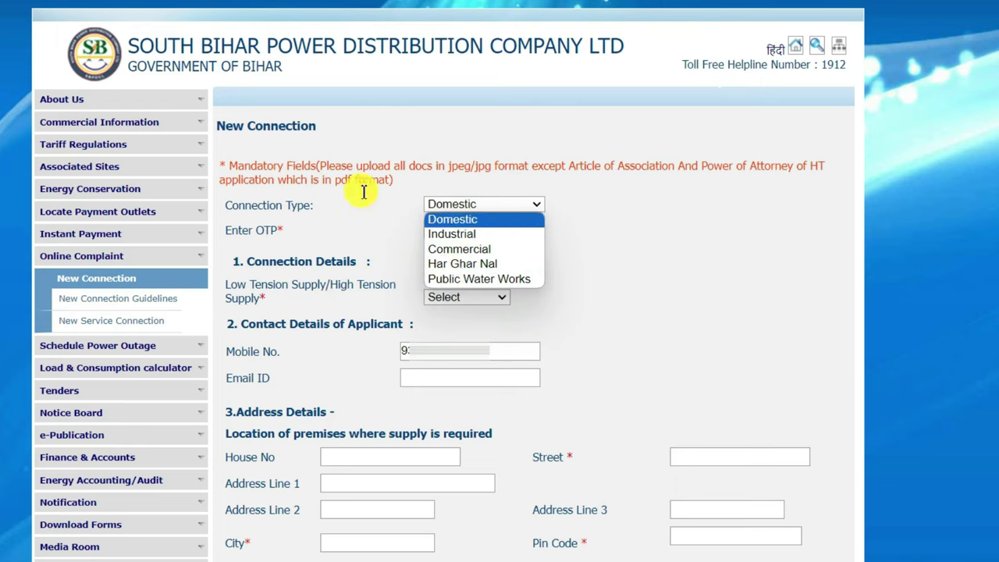
click(449, 219)
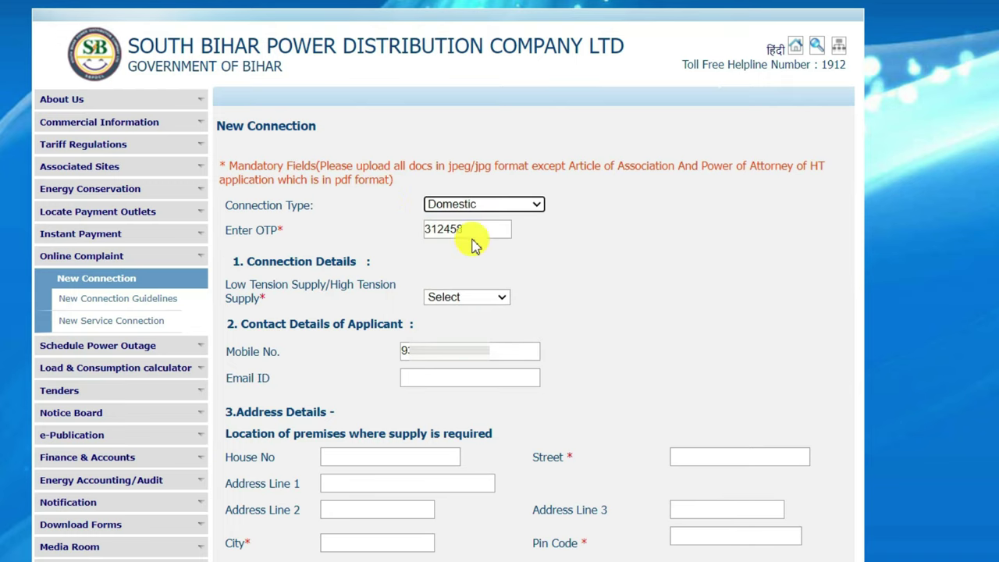
Set the low tension/high tension supply to LT in the connection details
click(285, 260)
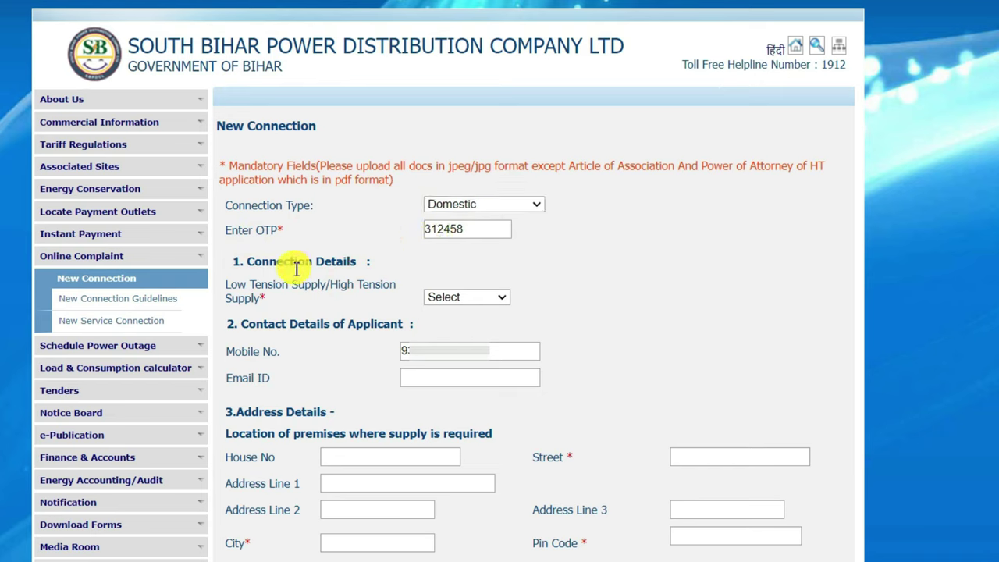
click(444, 296)
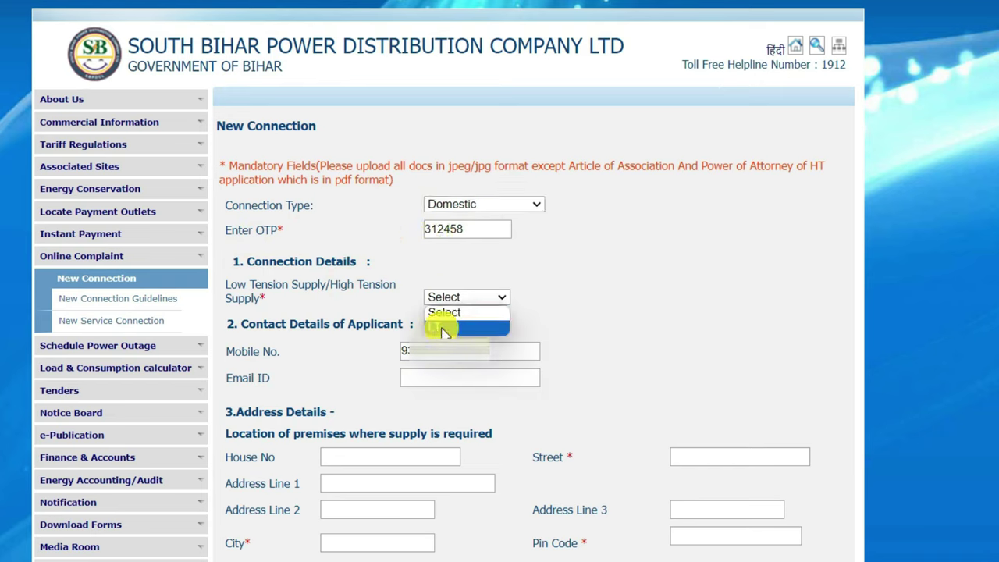
click(445, 328)
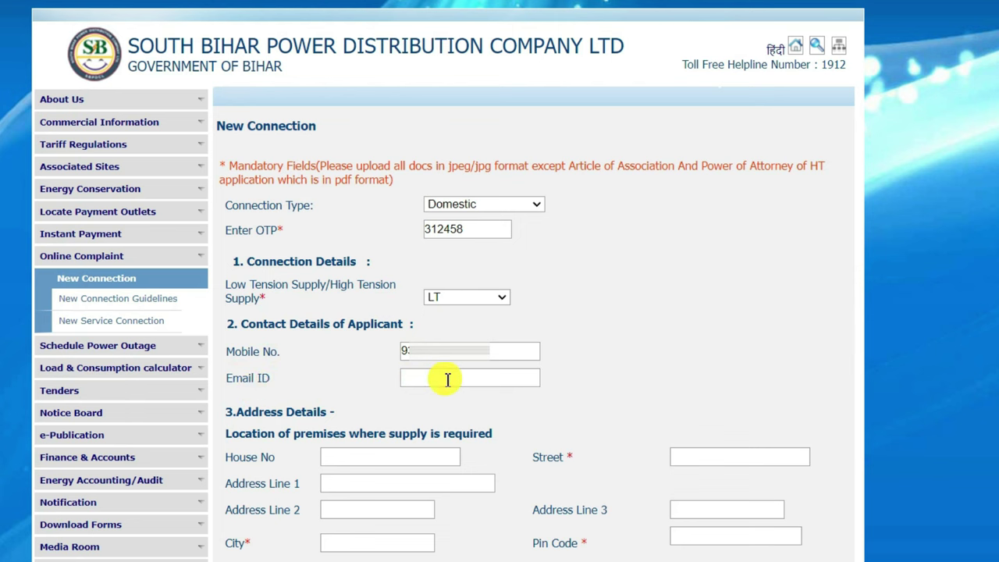
Fill in the premises' house number, street, address lines, city and pin code under Address Details
scroll(447, 379, down, 5)
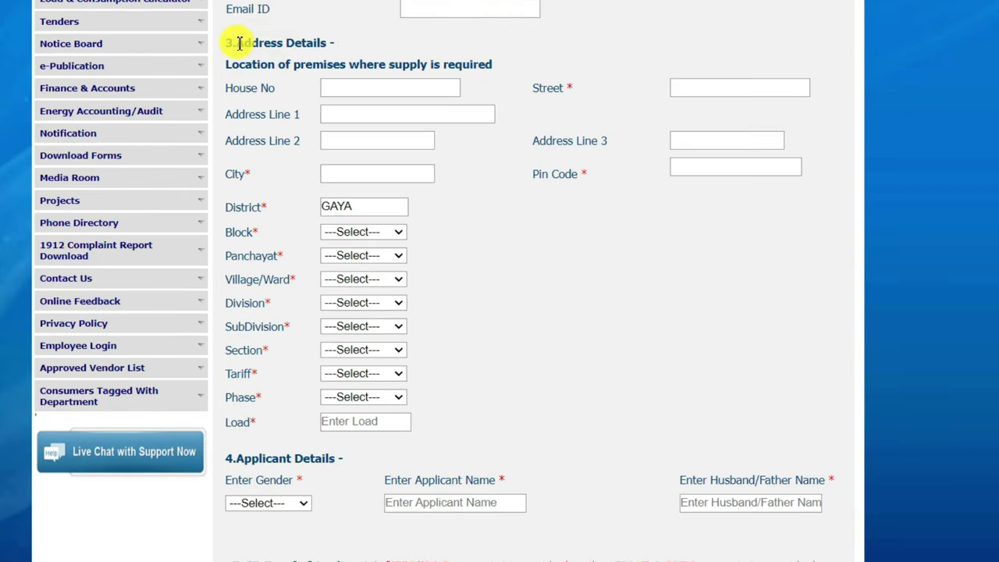
drag(239, 42, 327, 43)
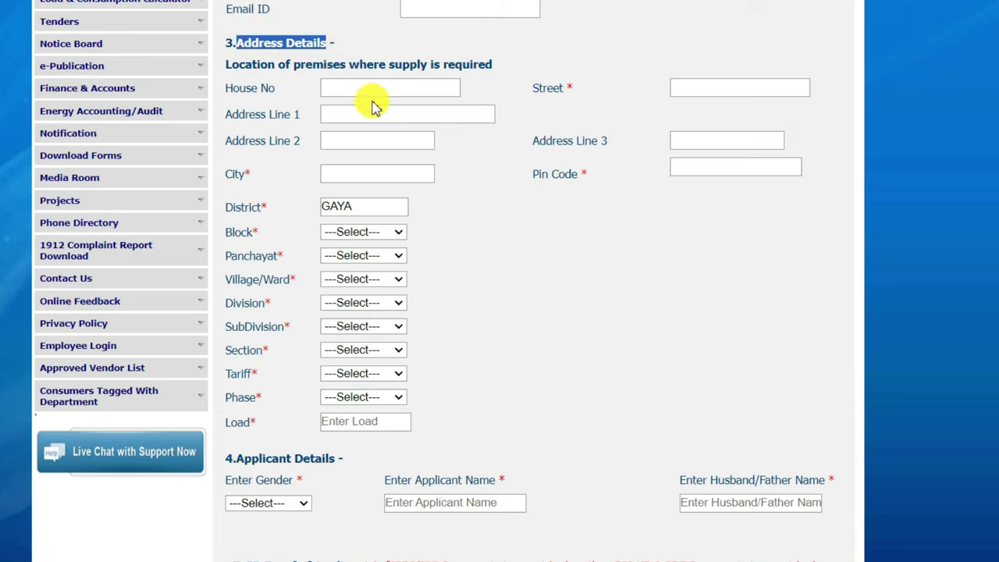
drag(268, 65, 506, 70)
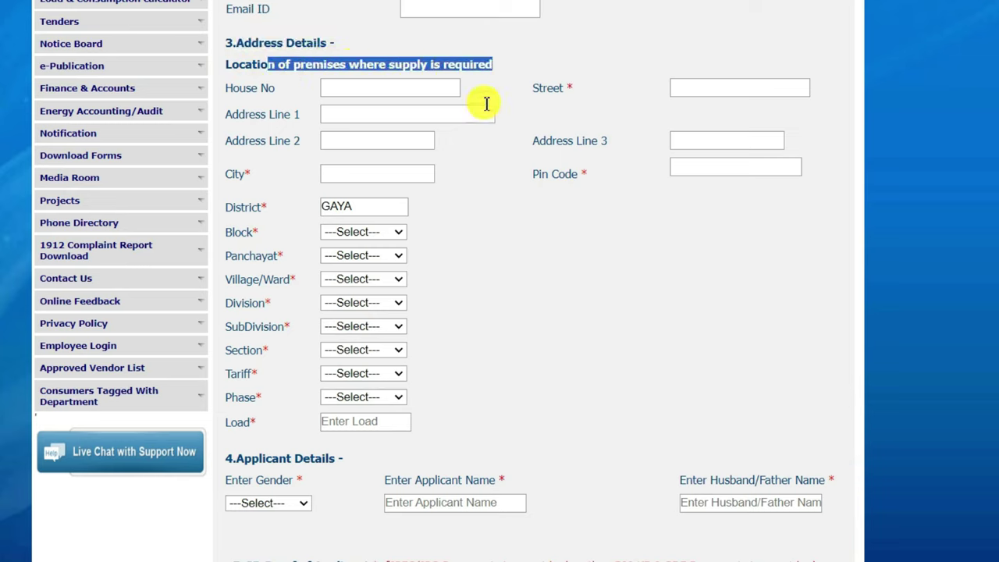
click(401, 102)
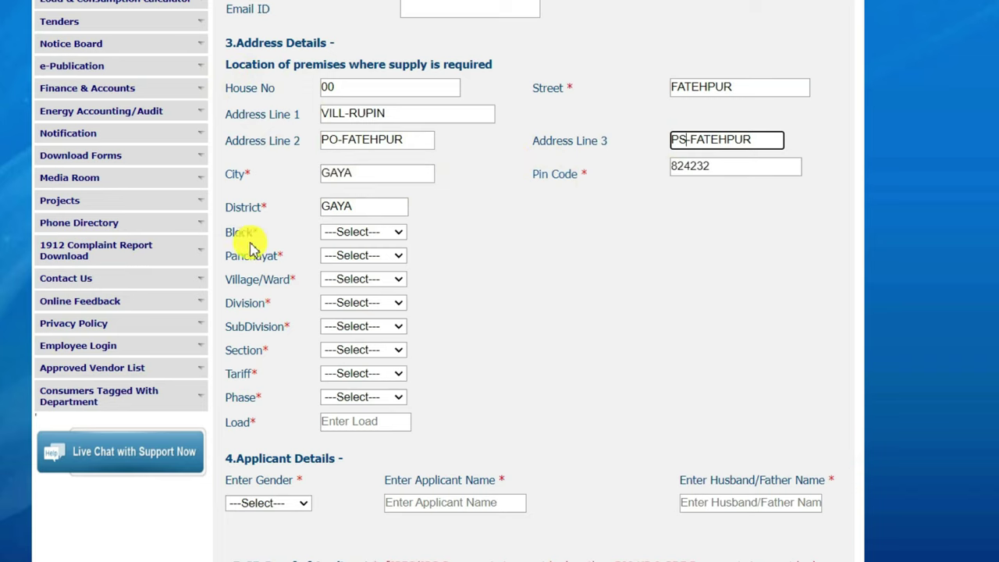
Select the block, panchayat and village/ward of the premises in the address details
click(346, 234)
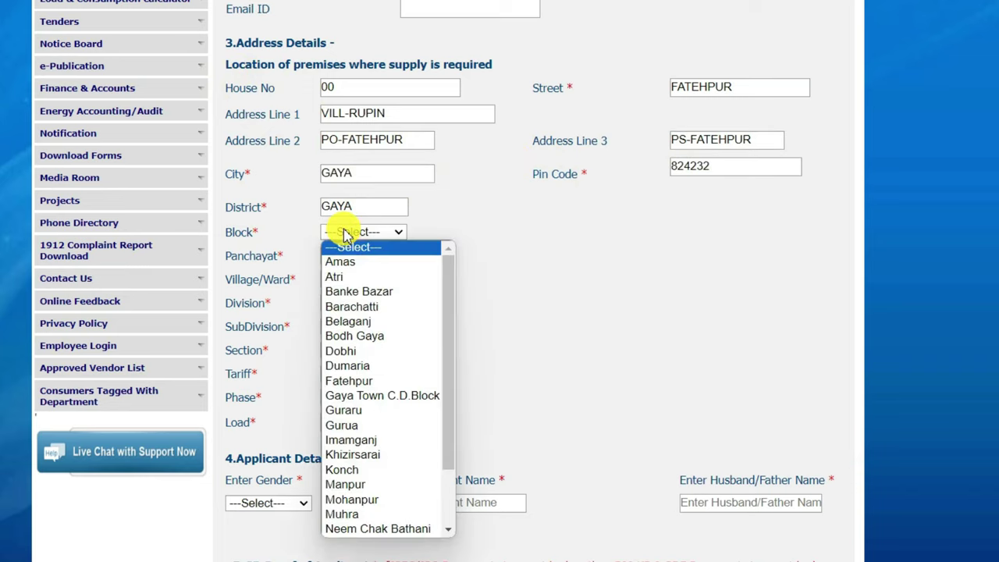
key(f)
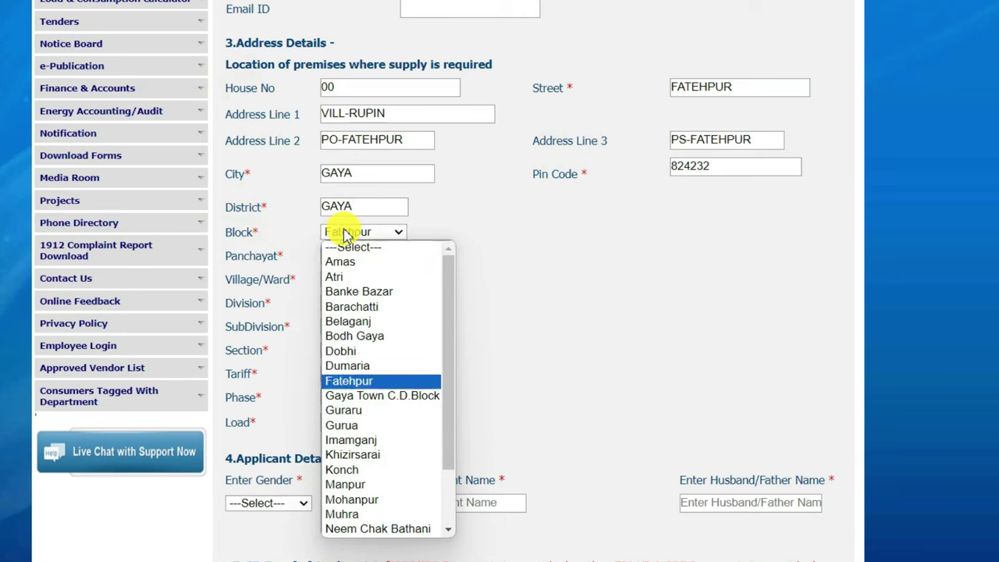
key(Return)
click(330, 257)
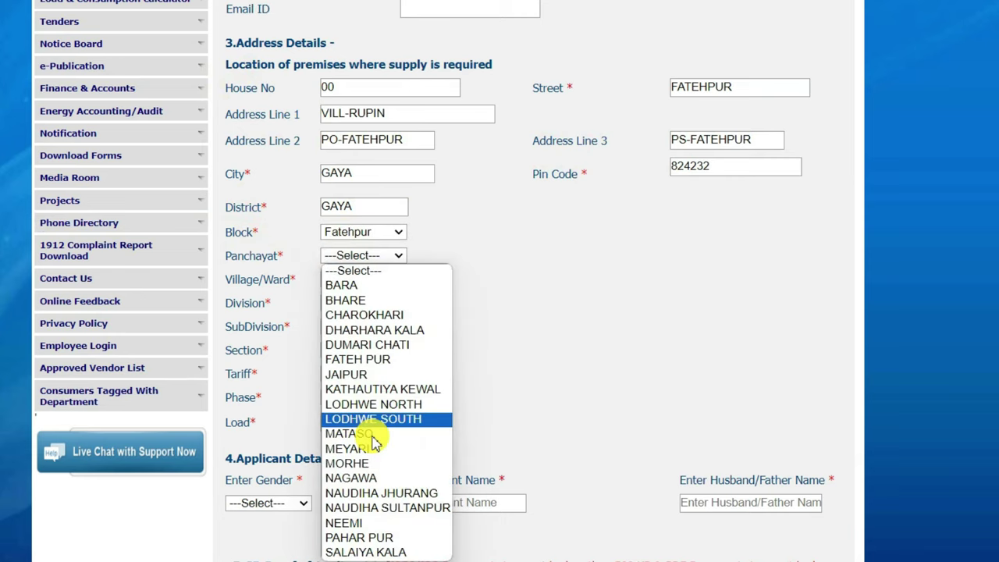
click(346, 463)
click(337, 279)
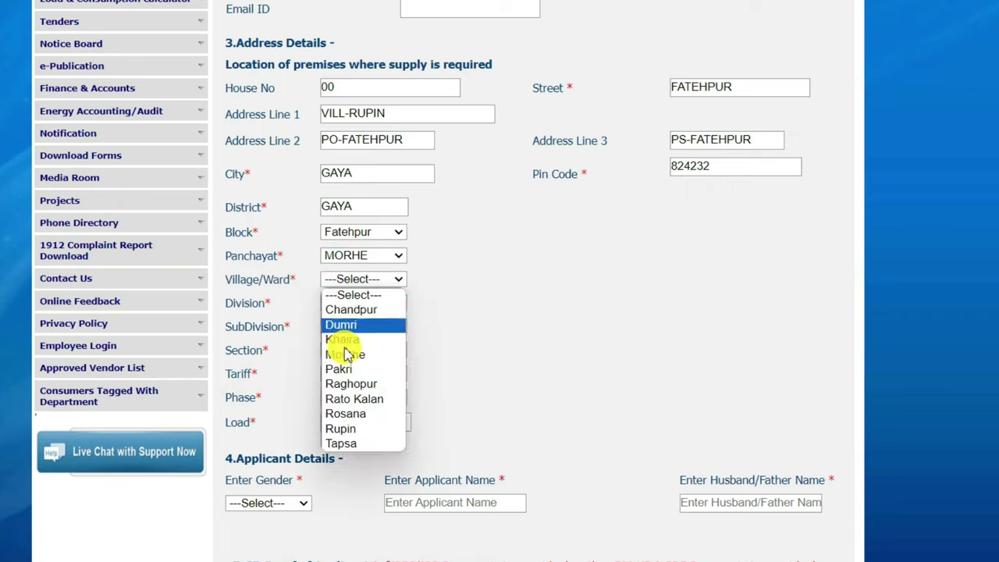
click(346, 429)
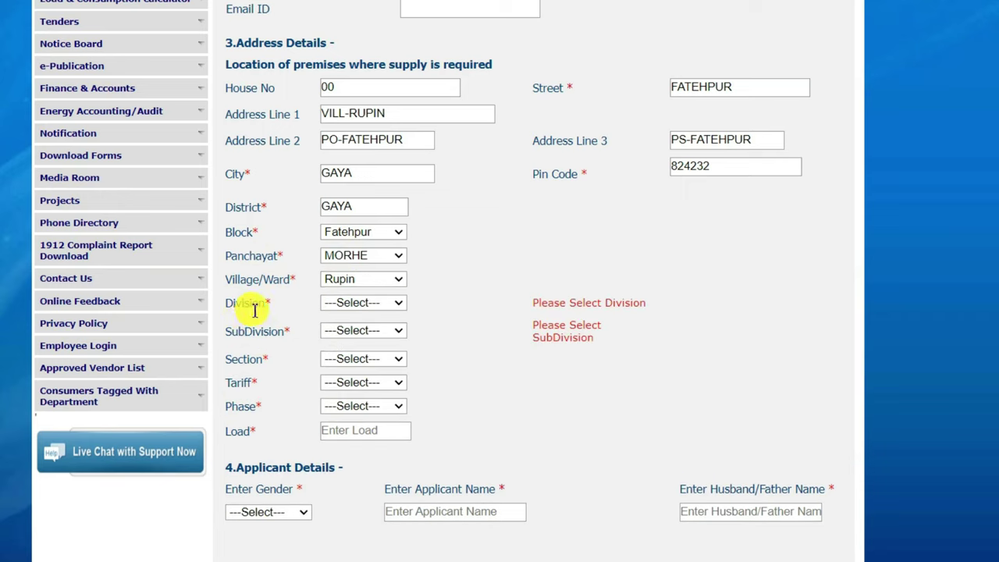
Set the division to MANPUR, the subdivision to WAZIRGANJ and the section to FATEHPUR
click(328, 303)
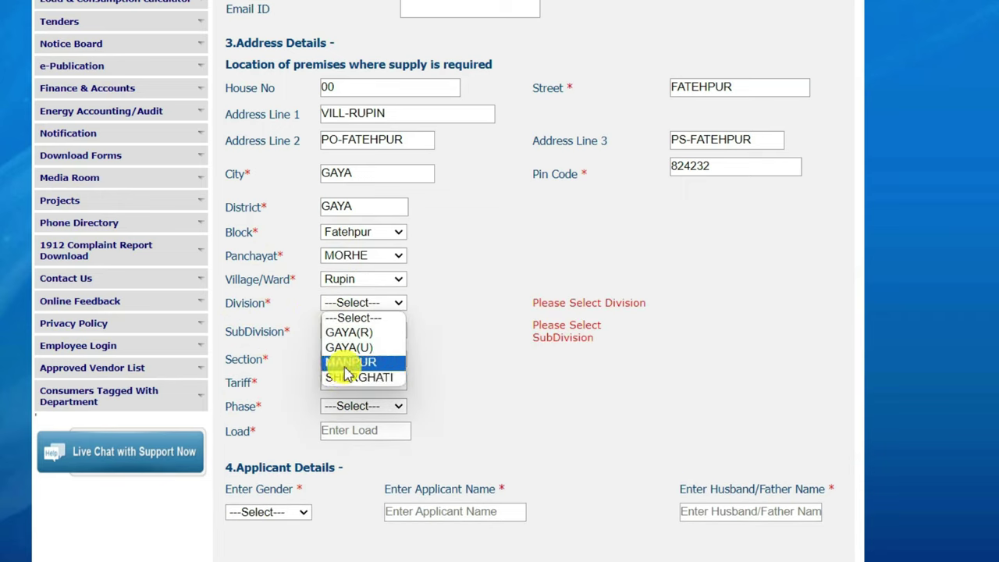
click(348, 370)
click(335, 330)
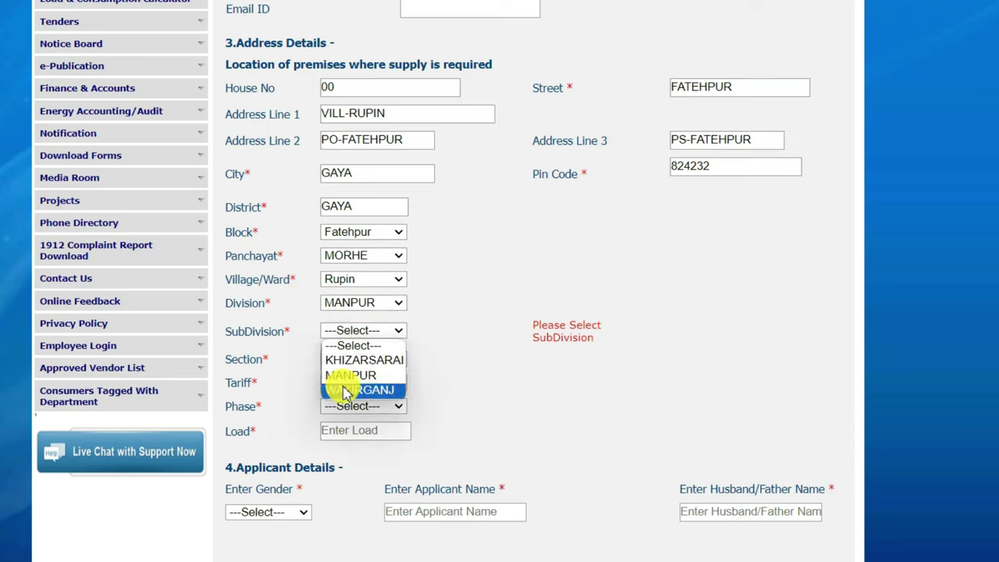
click(348, 389)
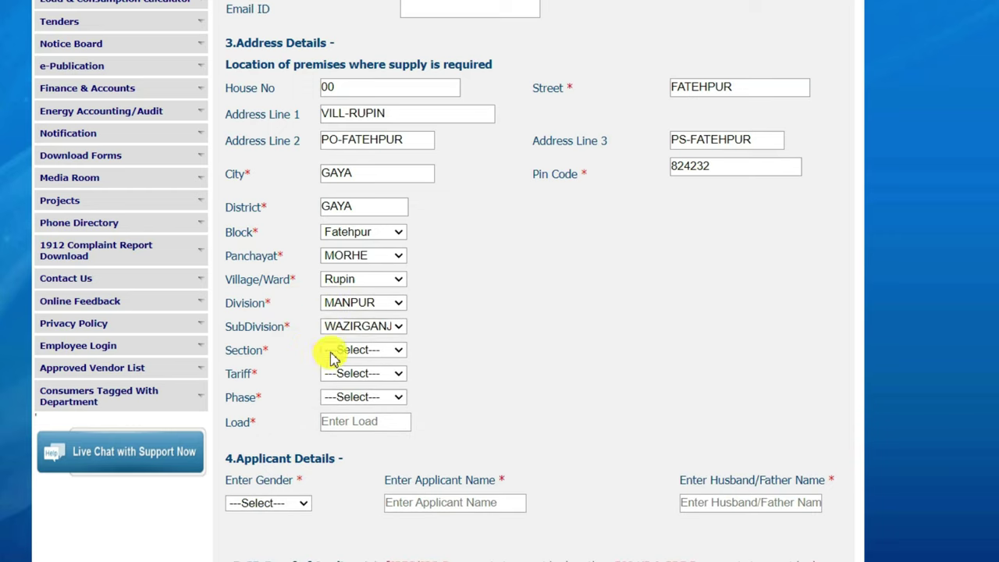
click(332, 349)
click(353, 379)
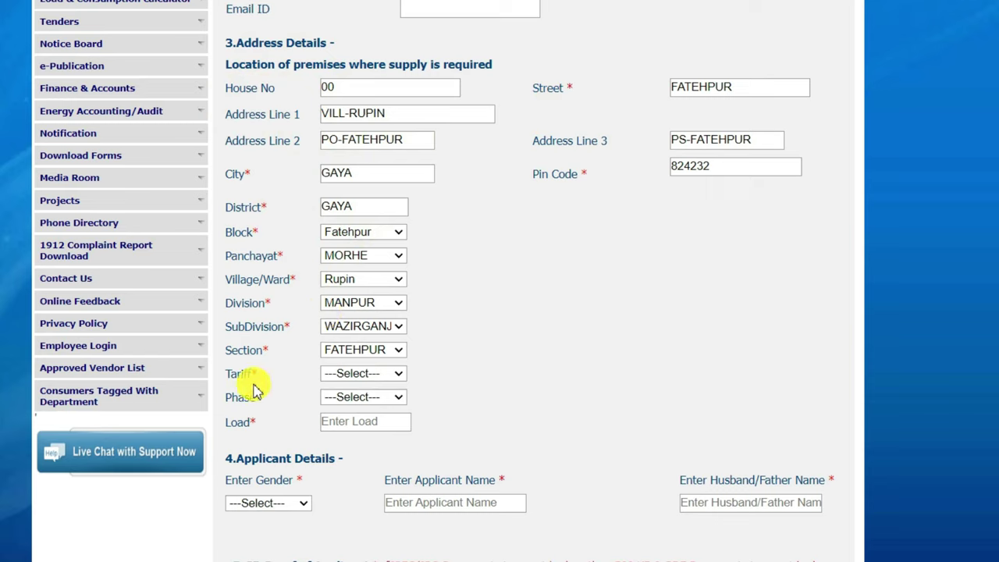
Set the tariff to DS1D, the phase to 1 and the load to 1
click(339, 376)
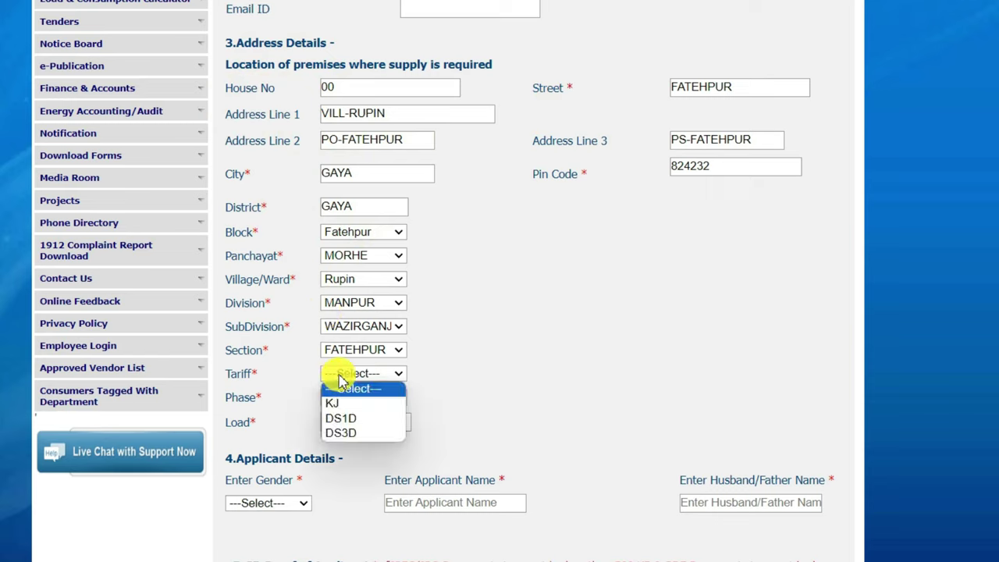
click(341, 420)
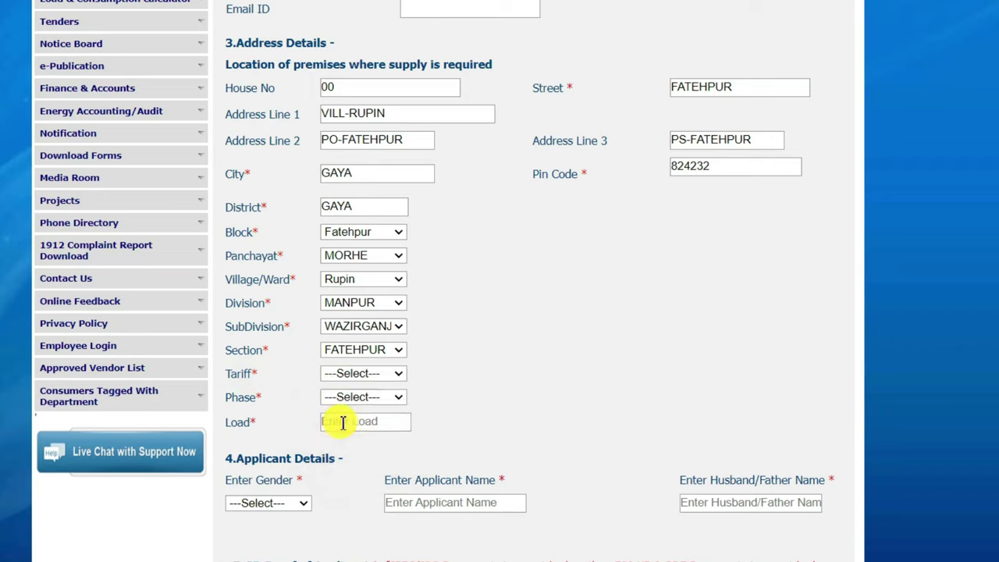
click(358, 376)
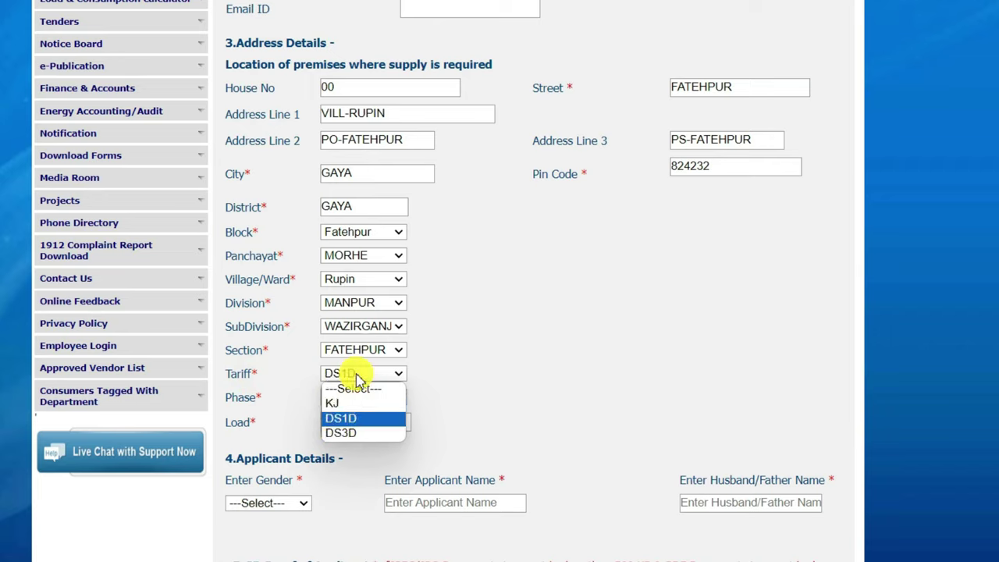
click(351, 417)
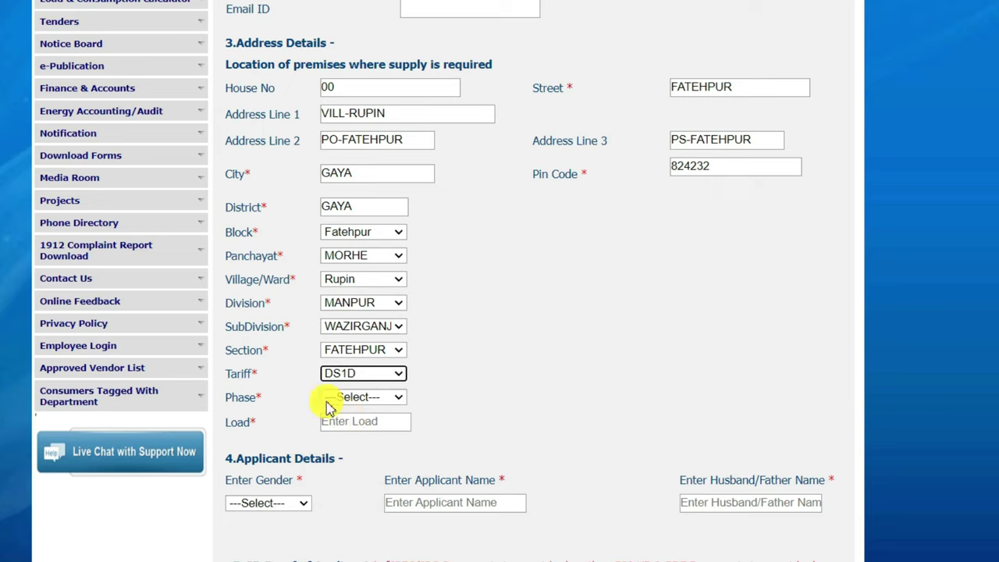
click(379, 396)
click(346, 423)
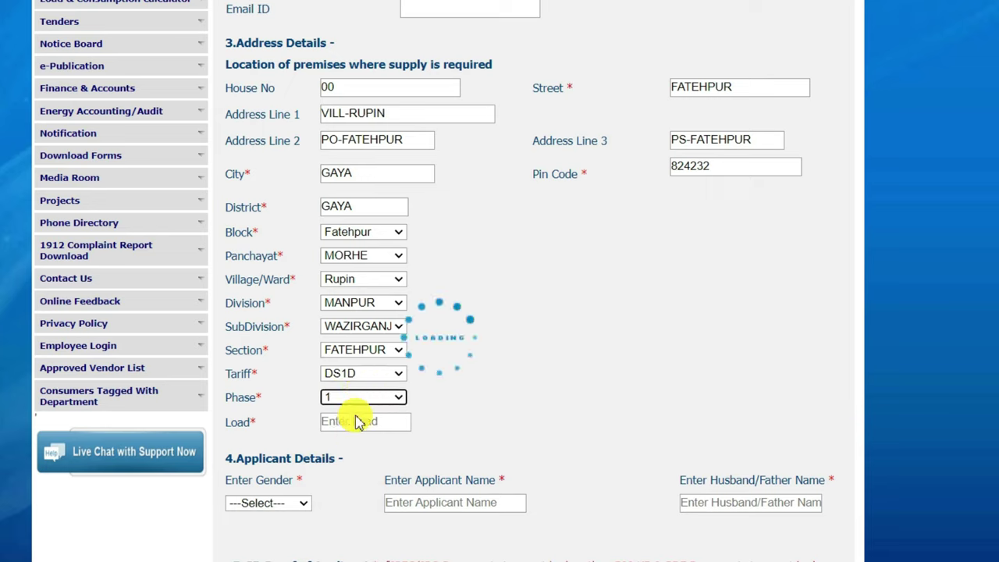
click(330, 423)
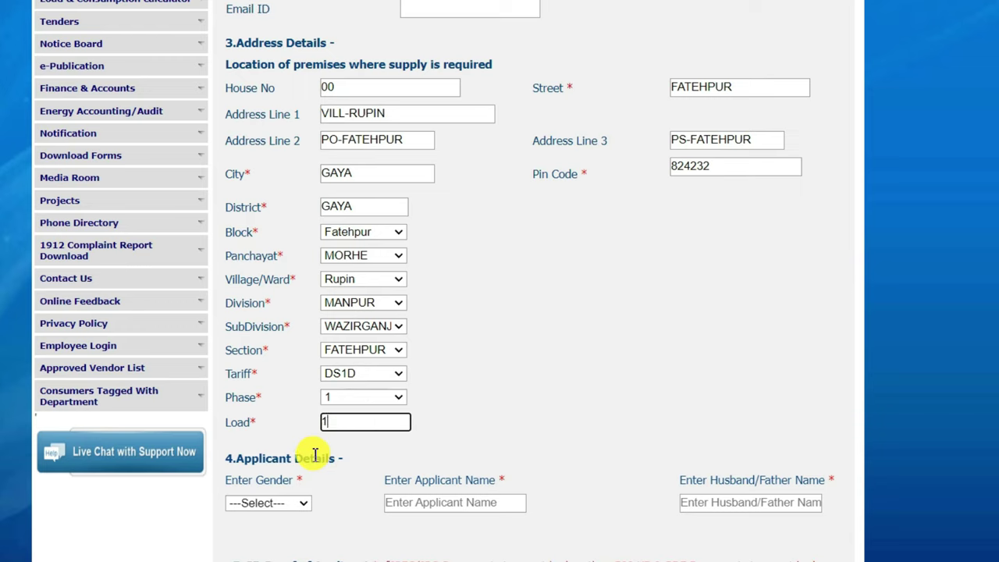
click(331, 376)
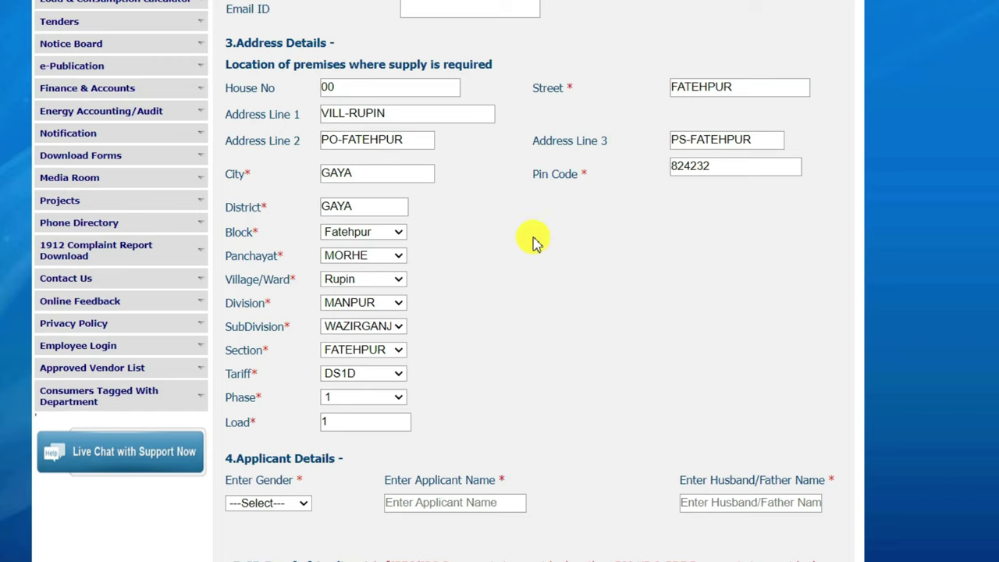
scroll(304, 295, down, 4)
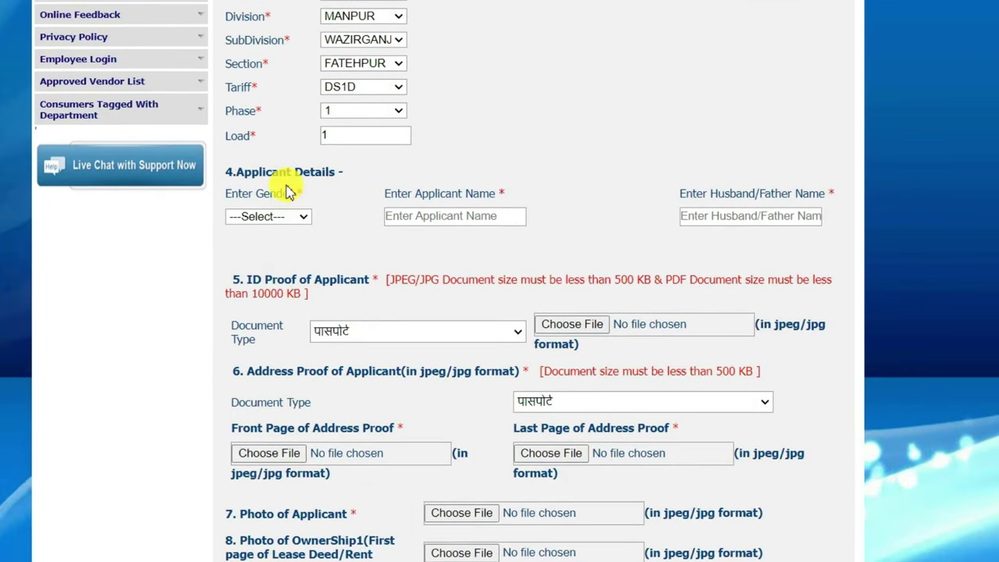
Set the applicant's gender to Male and visit the applicant name and husband/father name fields without filling them in
click(260, 222)
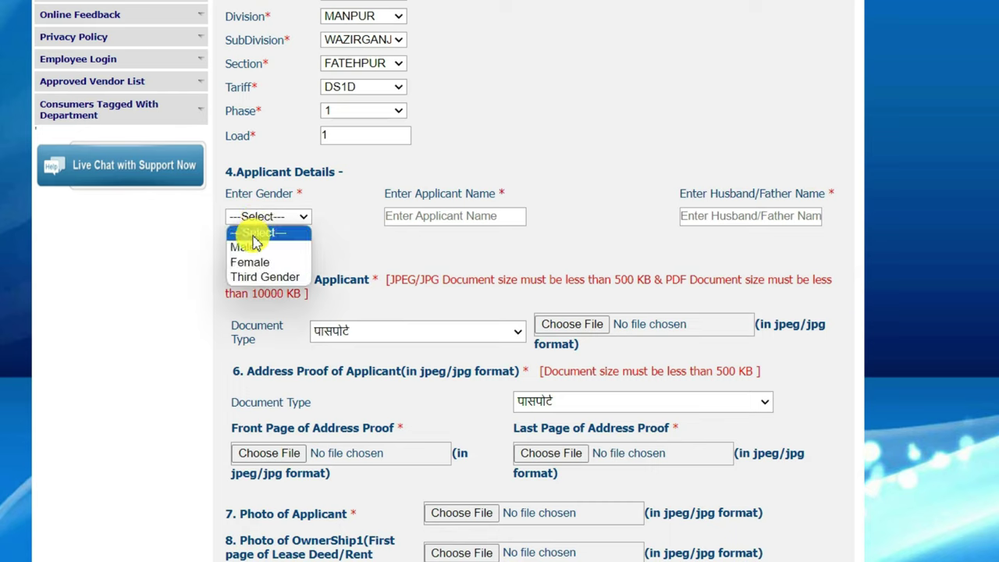
click(249, 249)
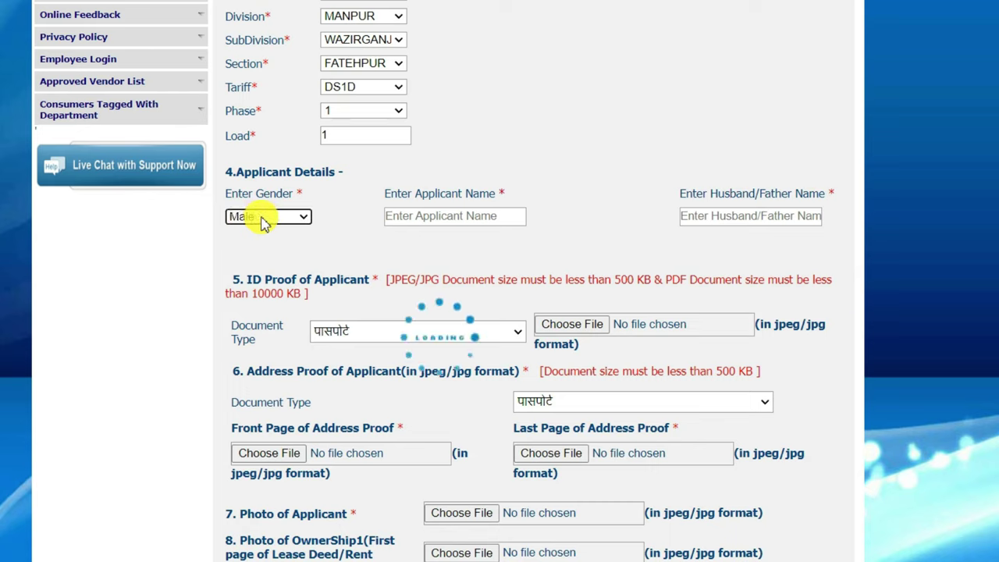
click(446, 216)
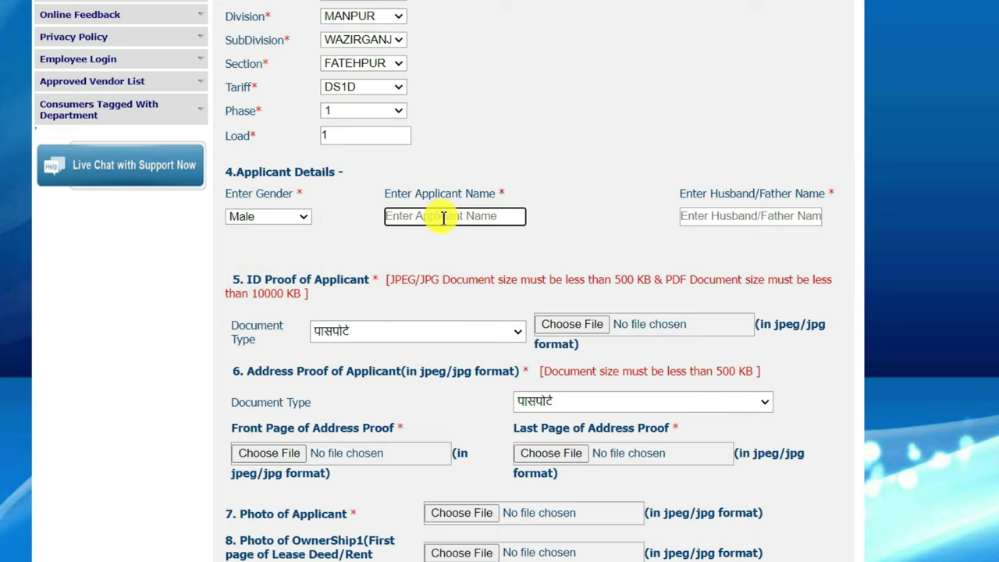
click(591, 220)
click(709, 216)
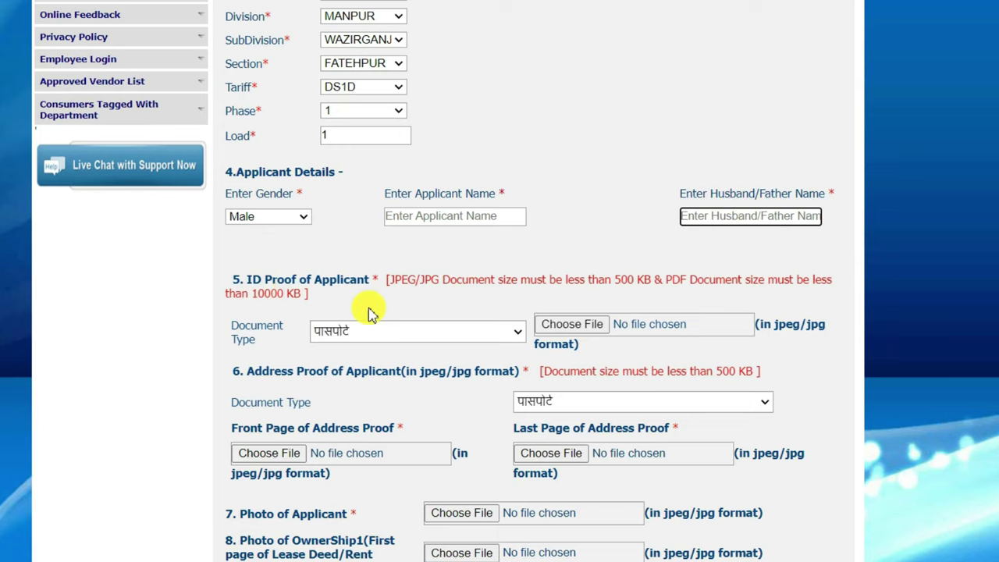
Set the document type for the applicant's ID proof to आधार कार्ड
scroll(367, 303, down, 1)
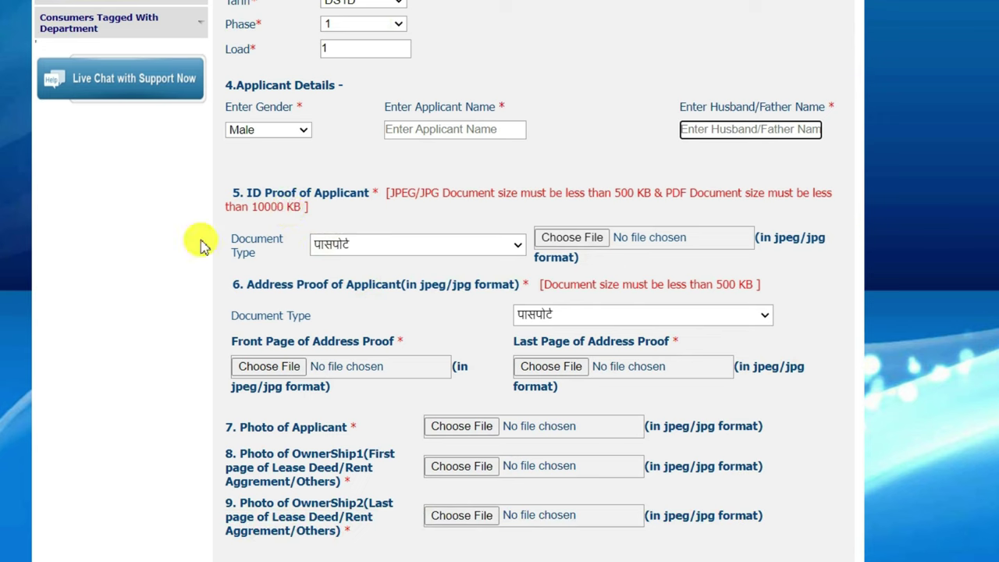
click(345, 246)
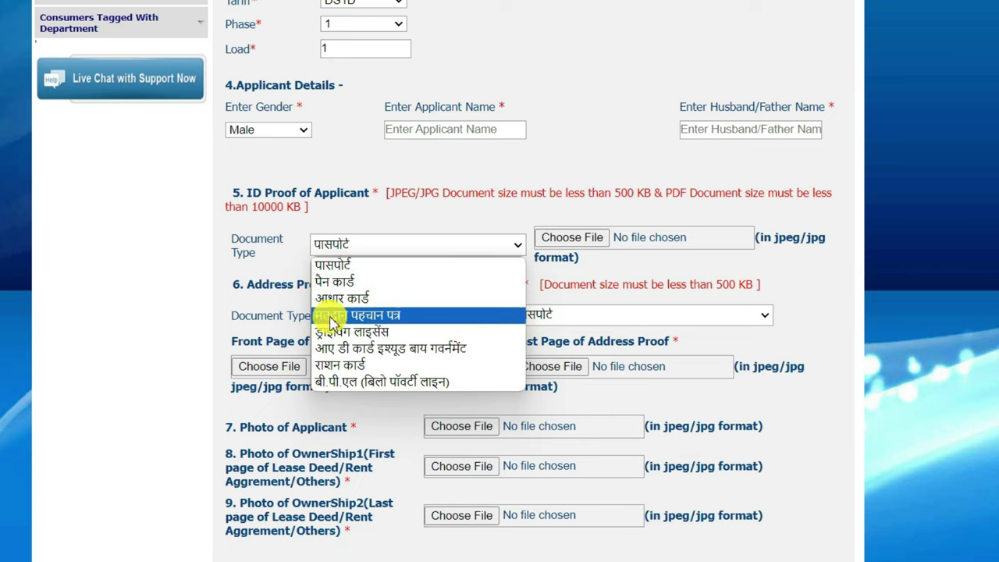
key(Escape)
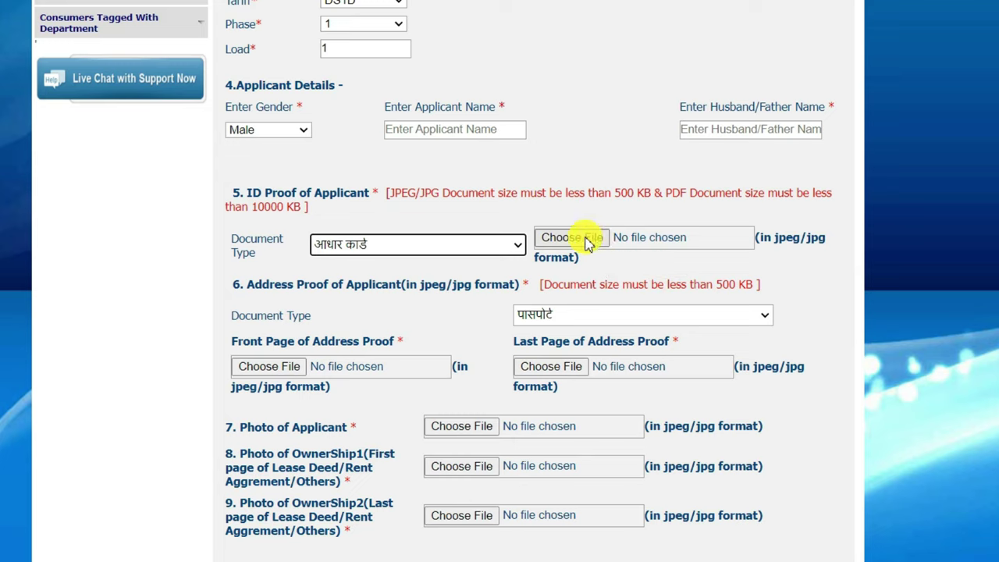
Highlight the JPEG/JPG file size limit in the ID proof heading to check the upload requirements
click(503, 224)
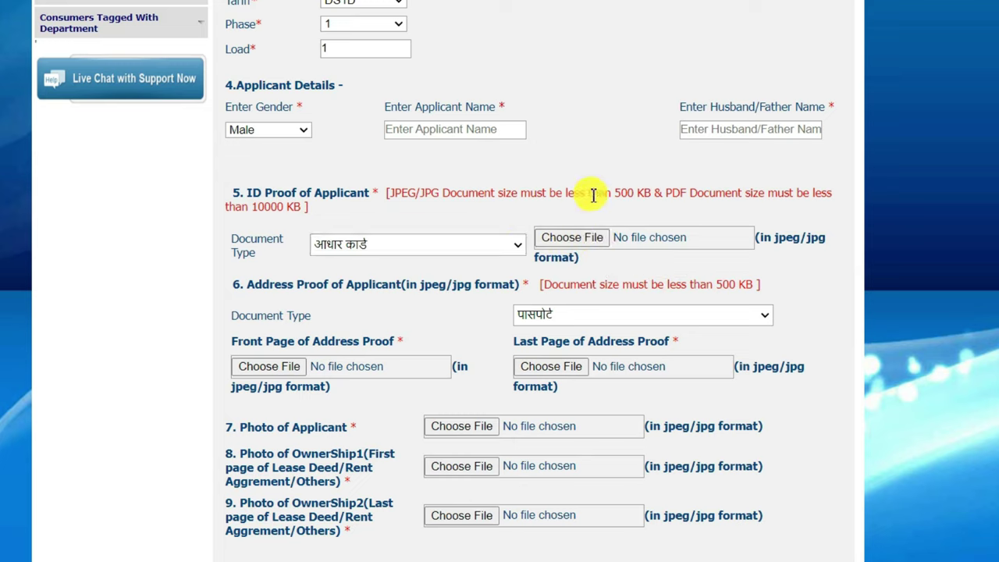
drag(393, 193, 531, 193)
click(636, 195)
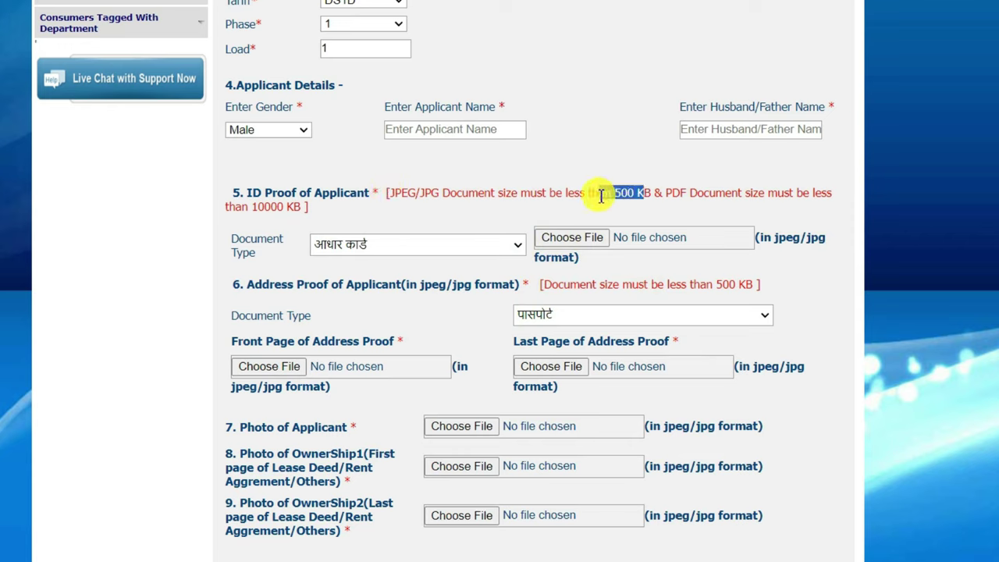